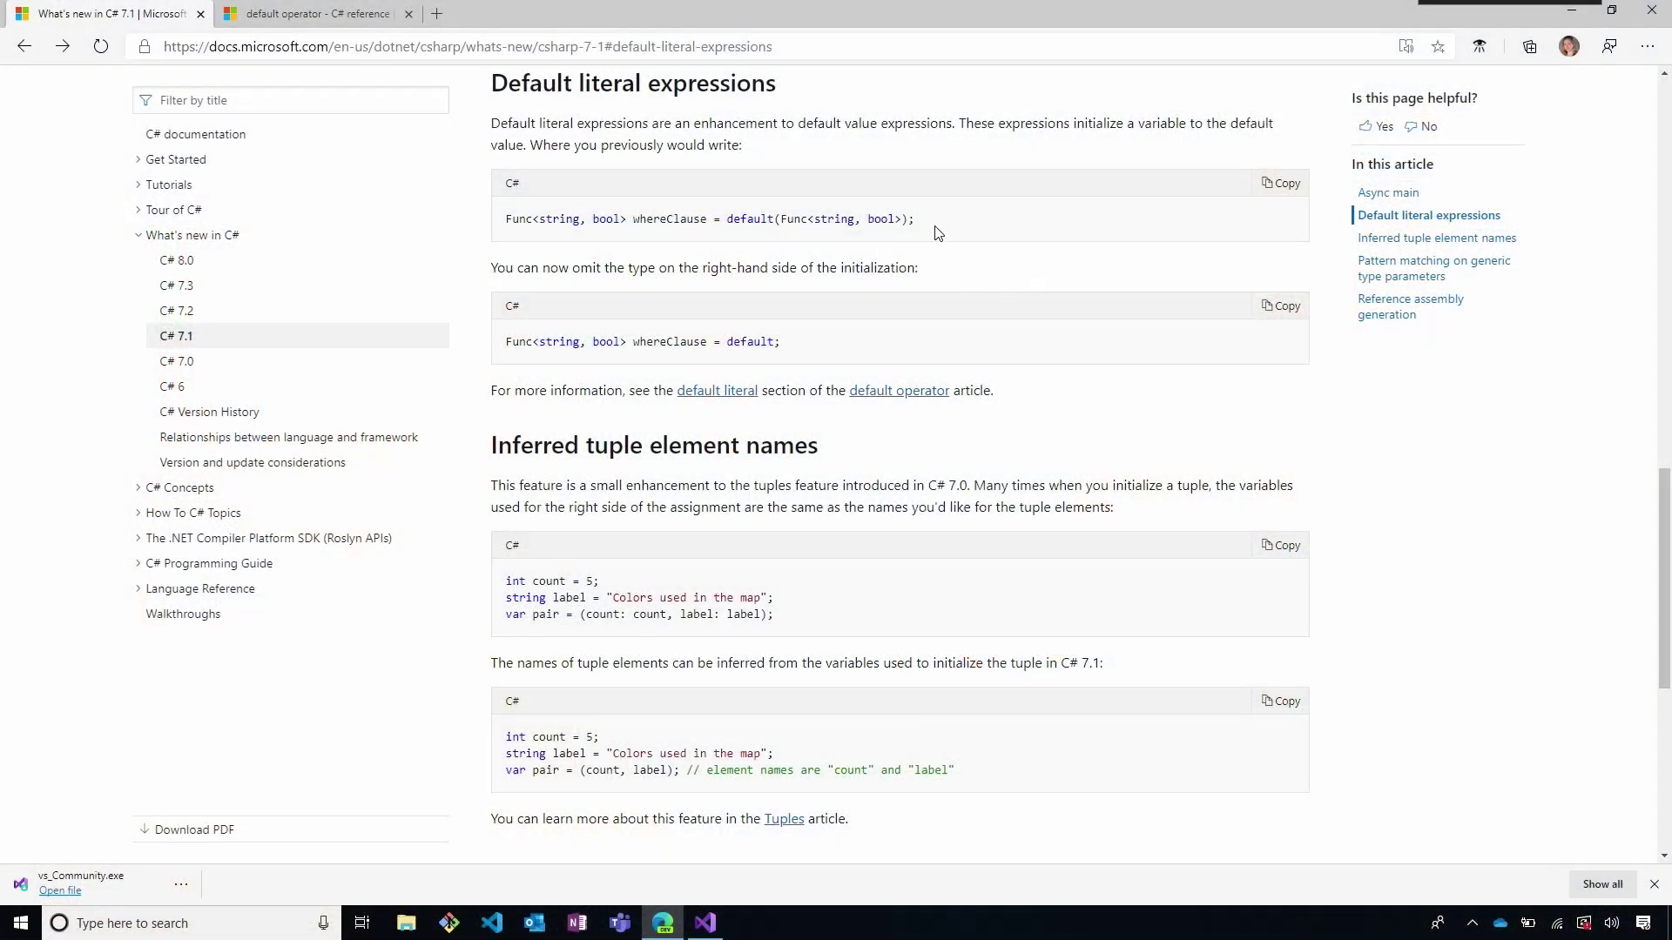
{"action": "left_click_drag", "start_coordinate": [917, 220], "coordinate": [505, 224]}
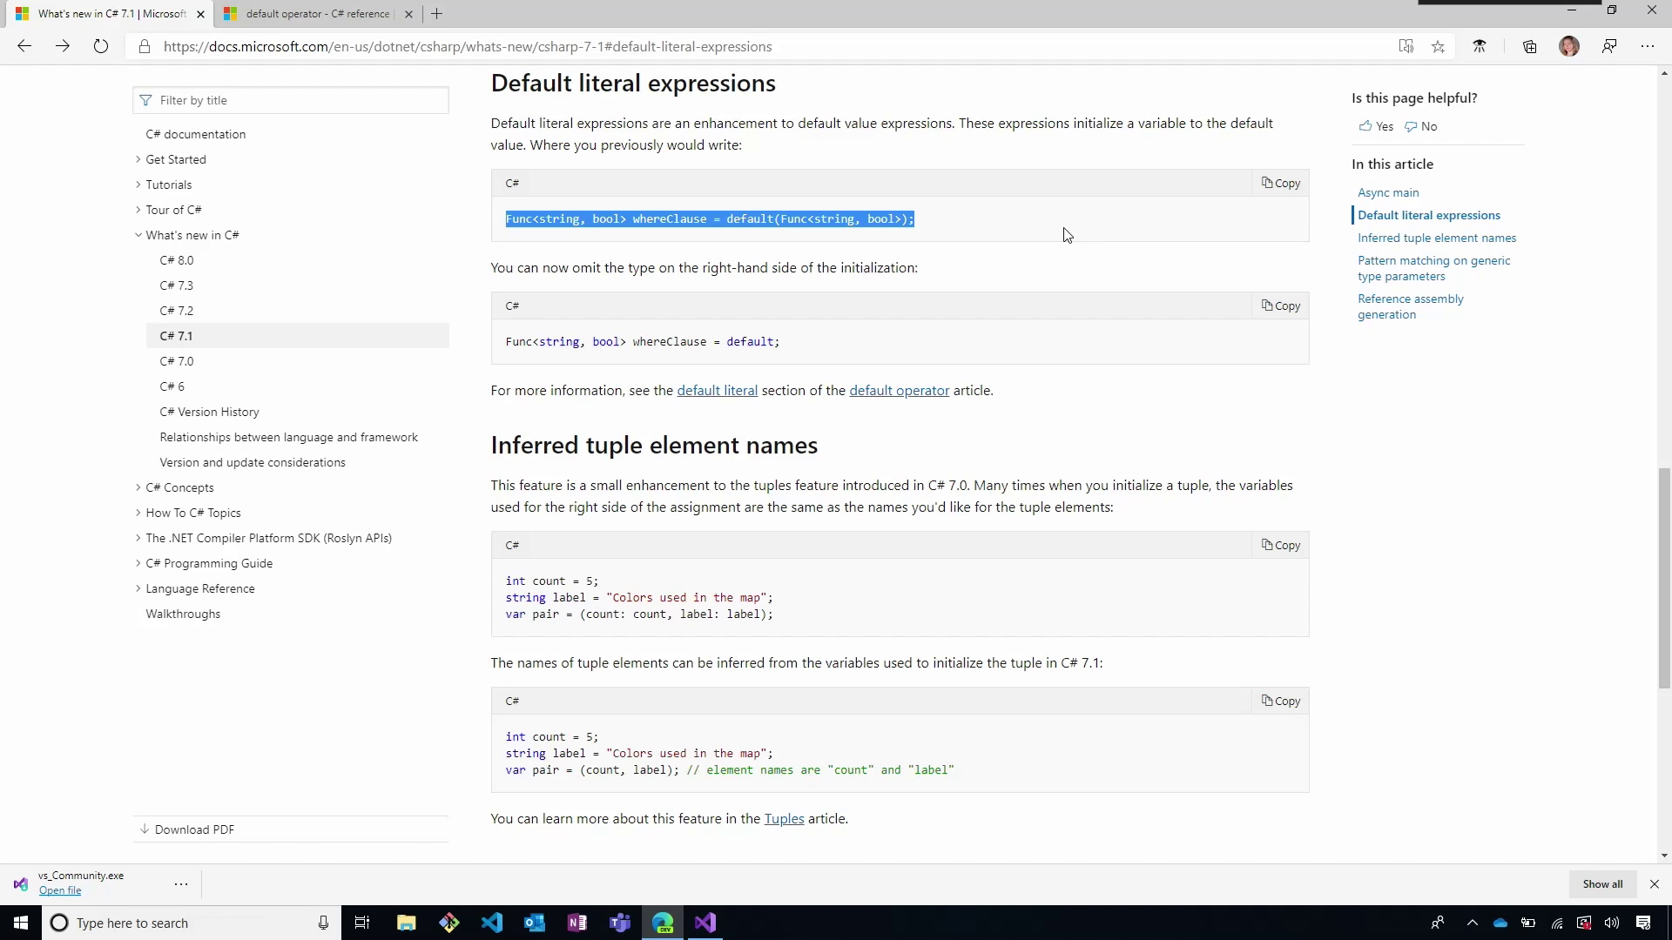
{"action": "left_click", "coordinate": [1003, 215]}
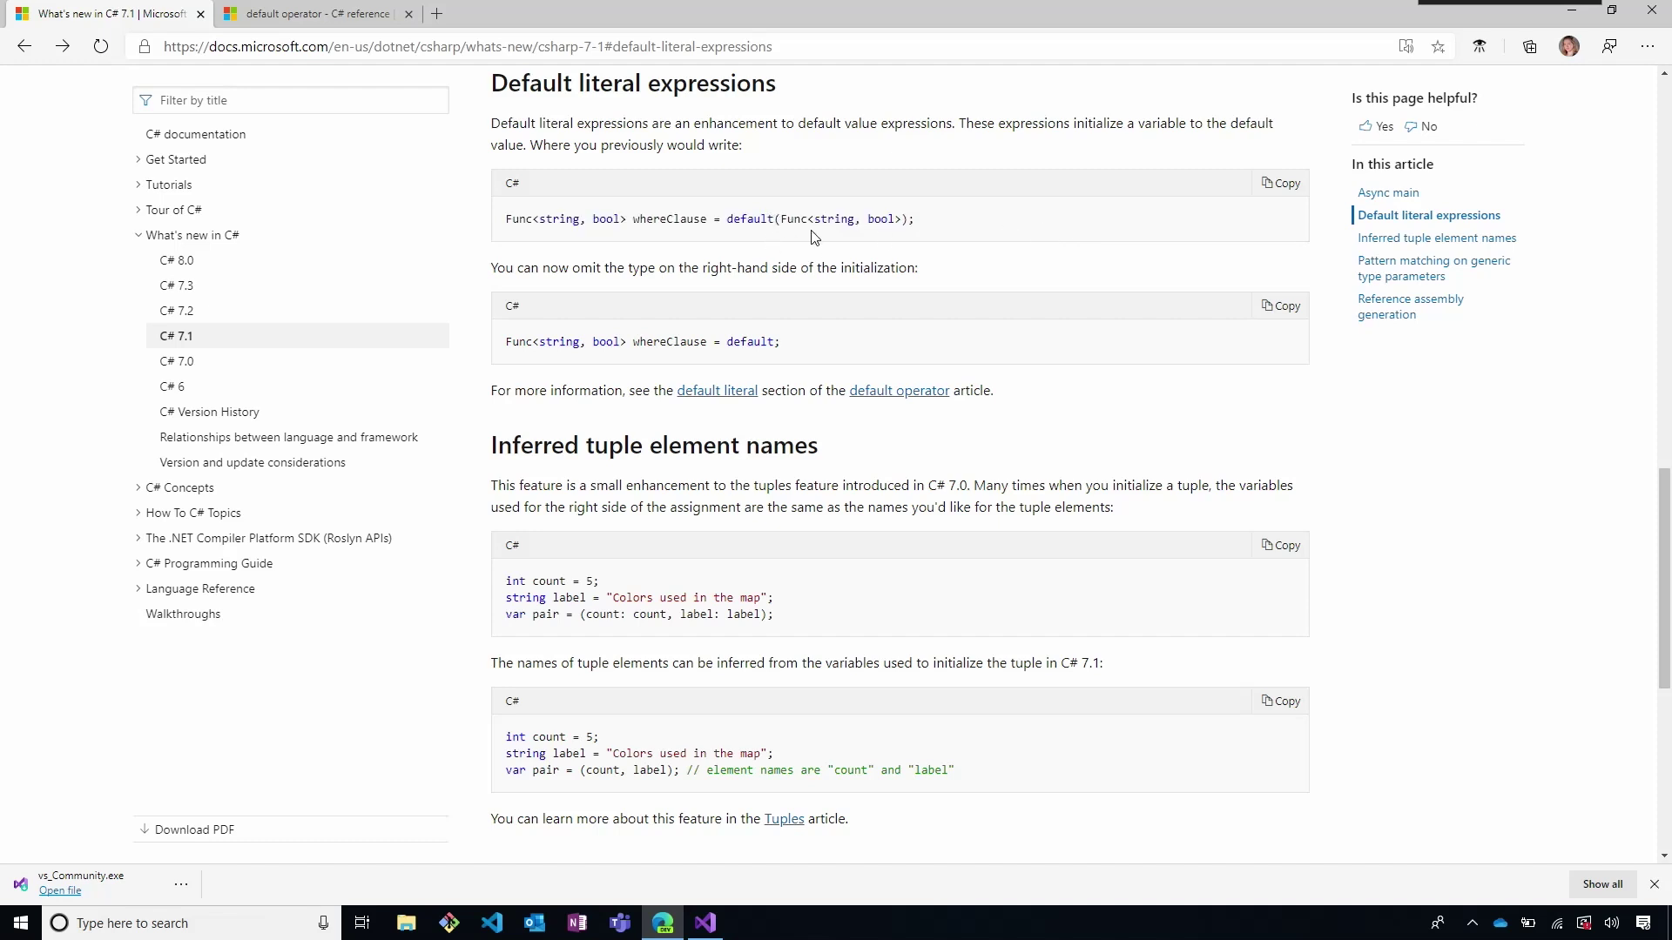
{"action": "left_click_drag", "start_coordinate": [935, 223], "coordinate": [739, 218]}
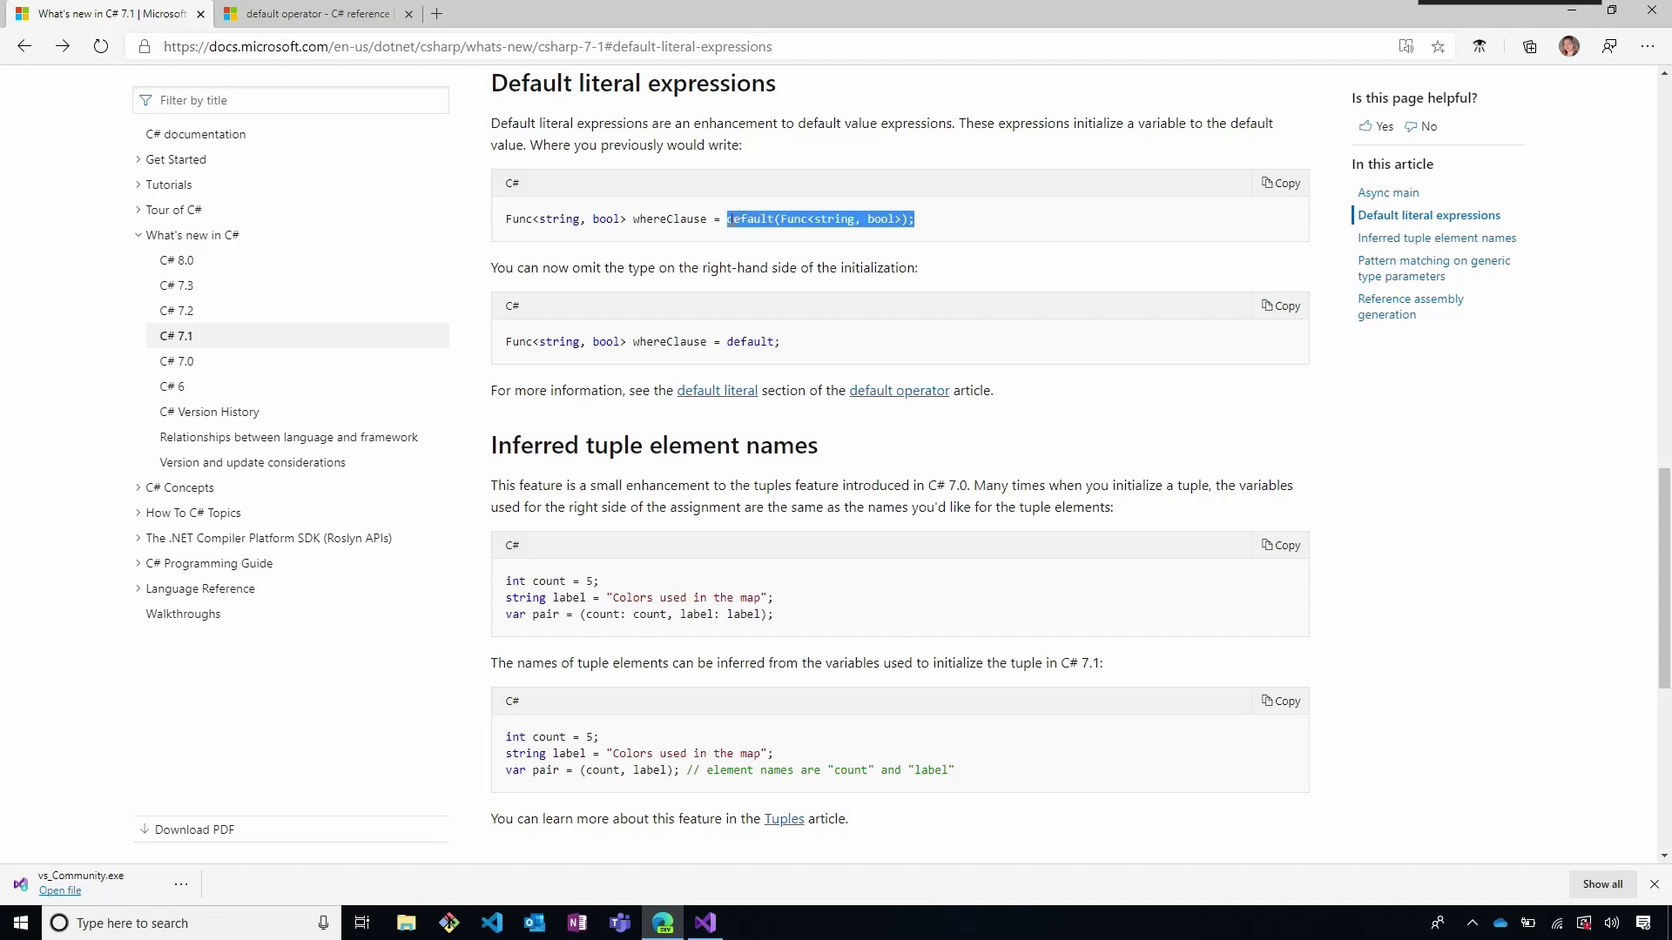
{"action": "left_click", "coordinate": [819, 354]}
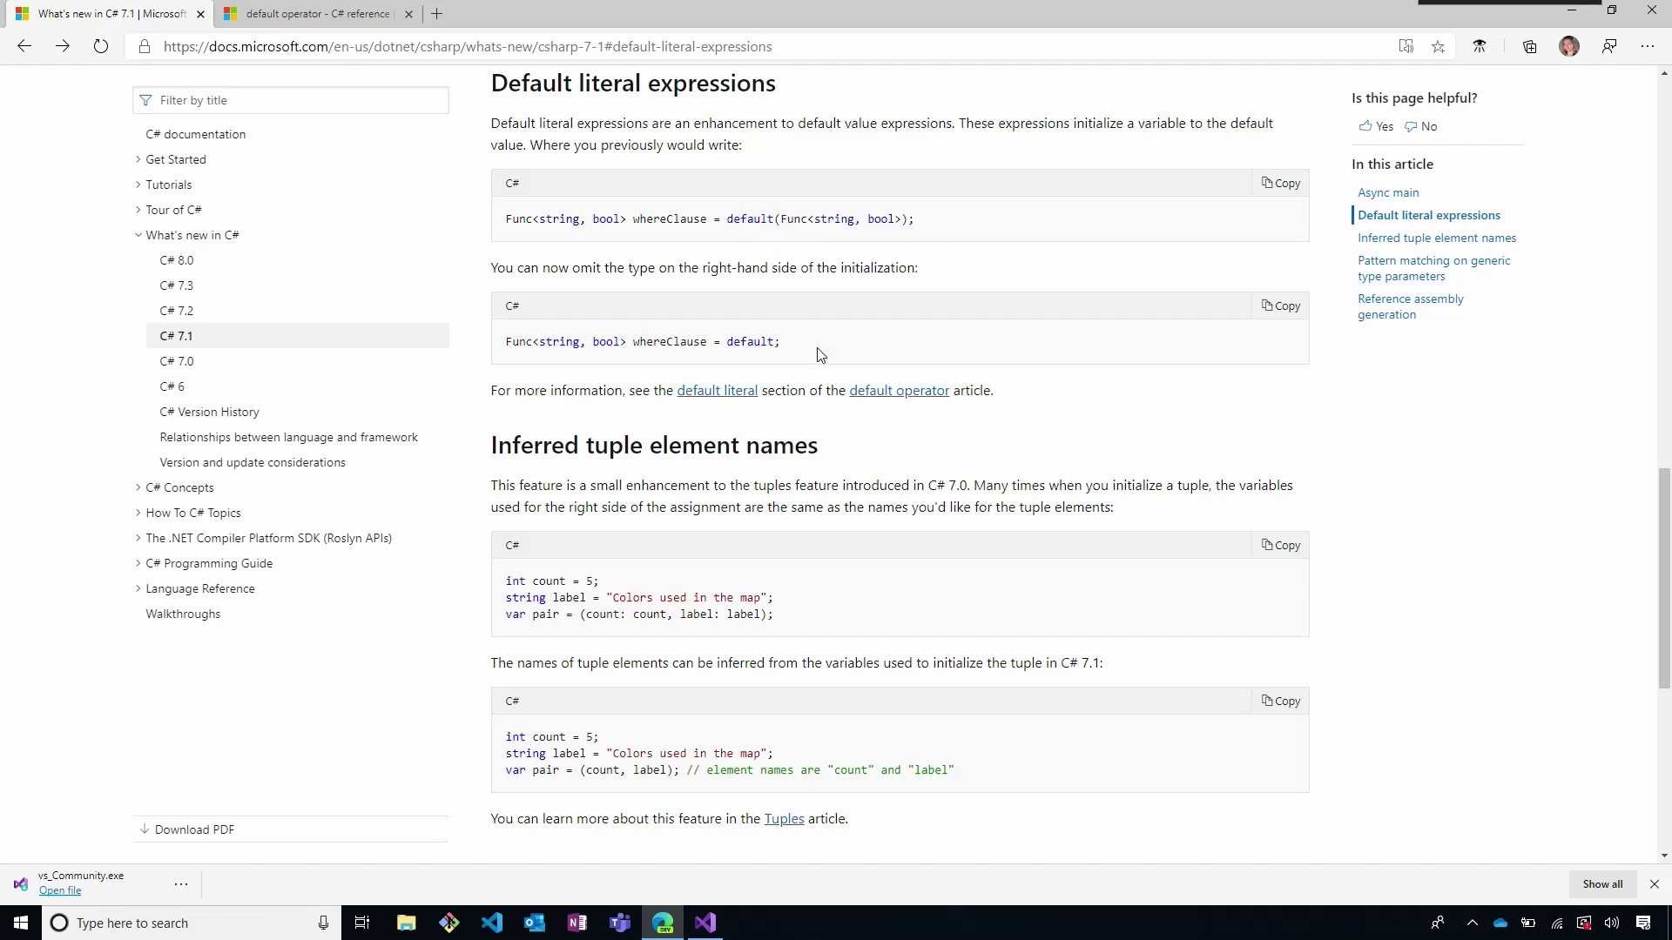
{"action": "double_click", "coordinate": [759, 341]}
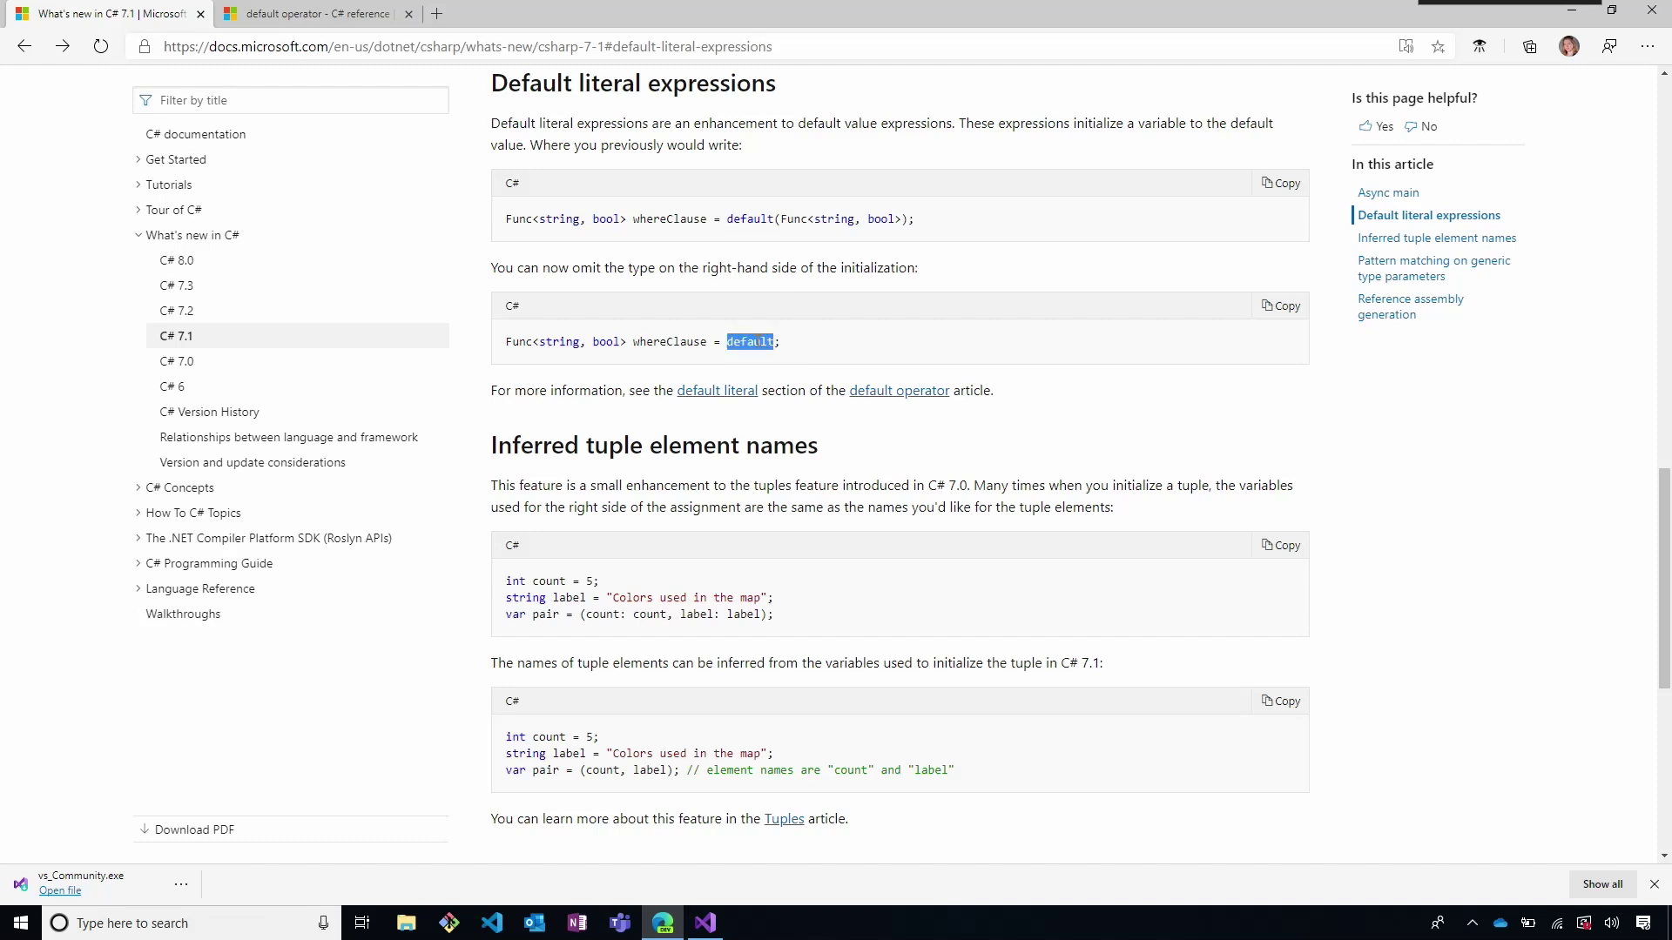
{"action": "left_click", "coordinate": [829, 347]}
Step: Switch back to Program.cs and place the caret on the default expressions on lines 13 and 18
{"action": "key", "text": "alt+Tab"}
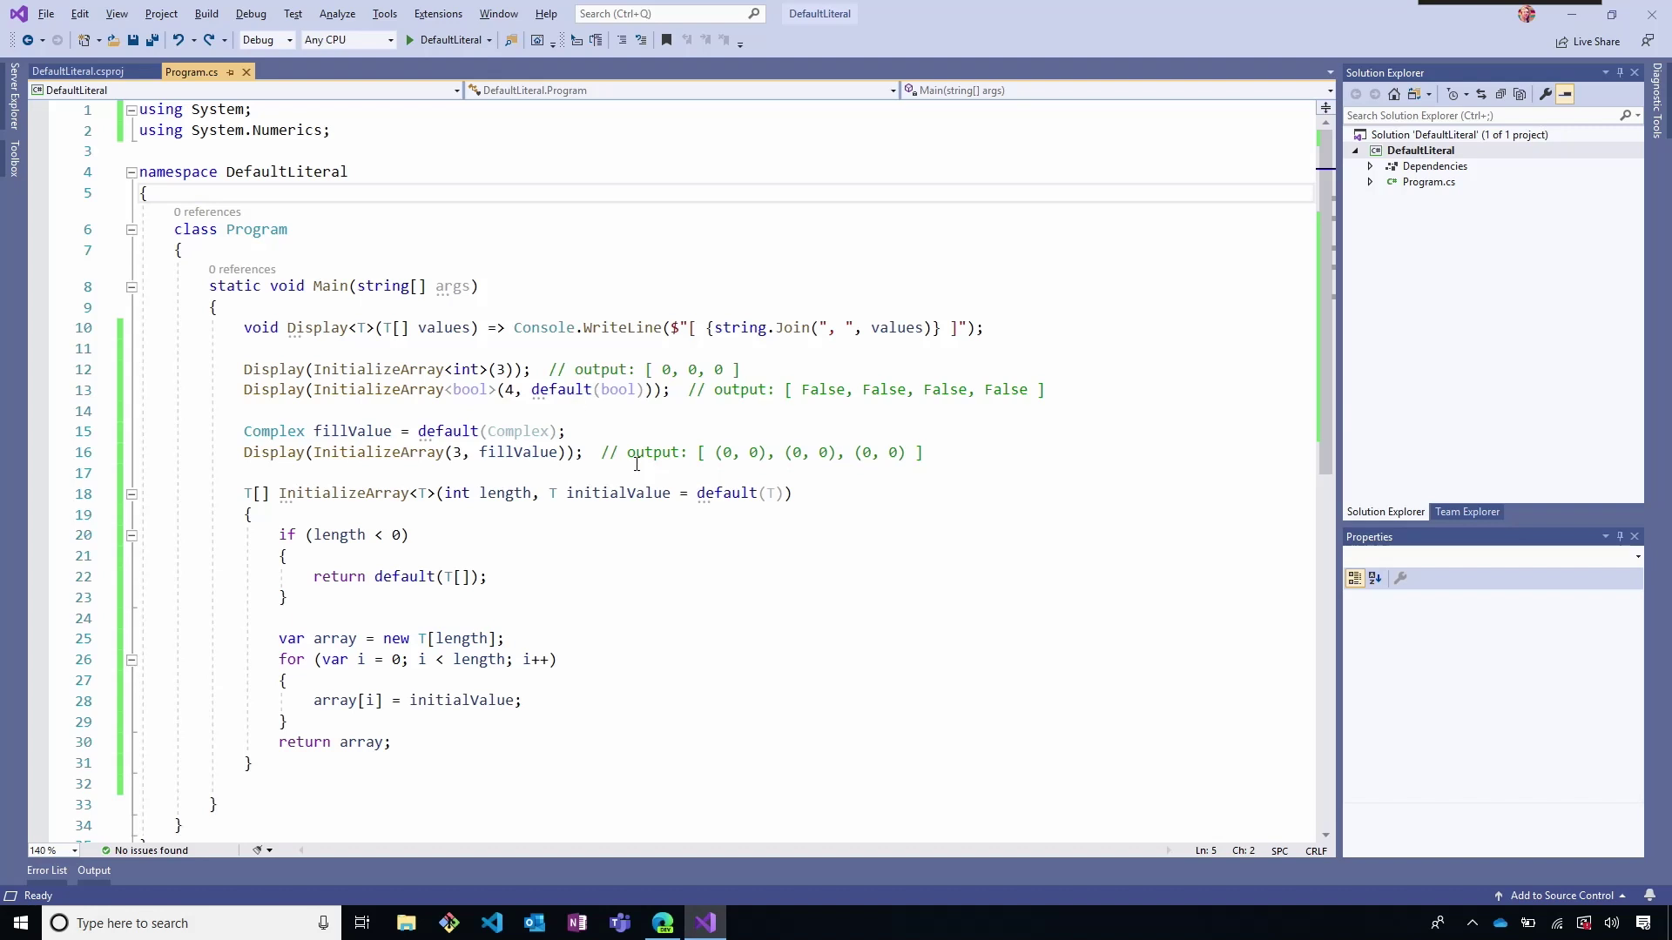
{"action": "left_click", "coordinate": [572, 389]}
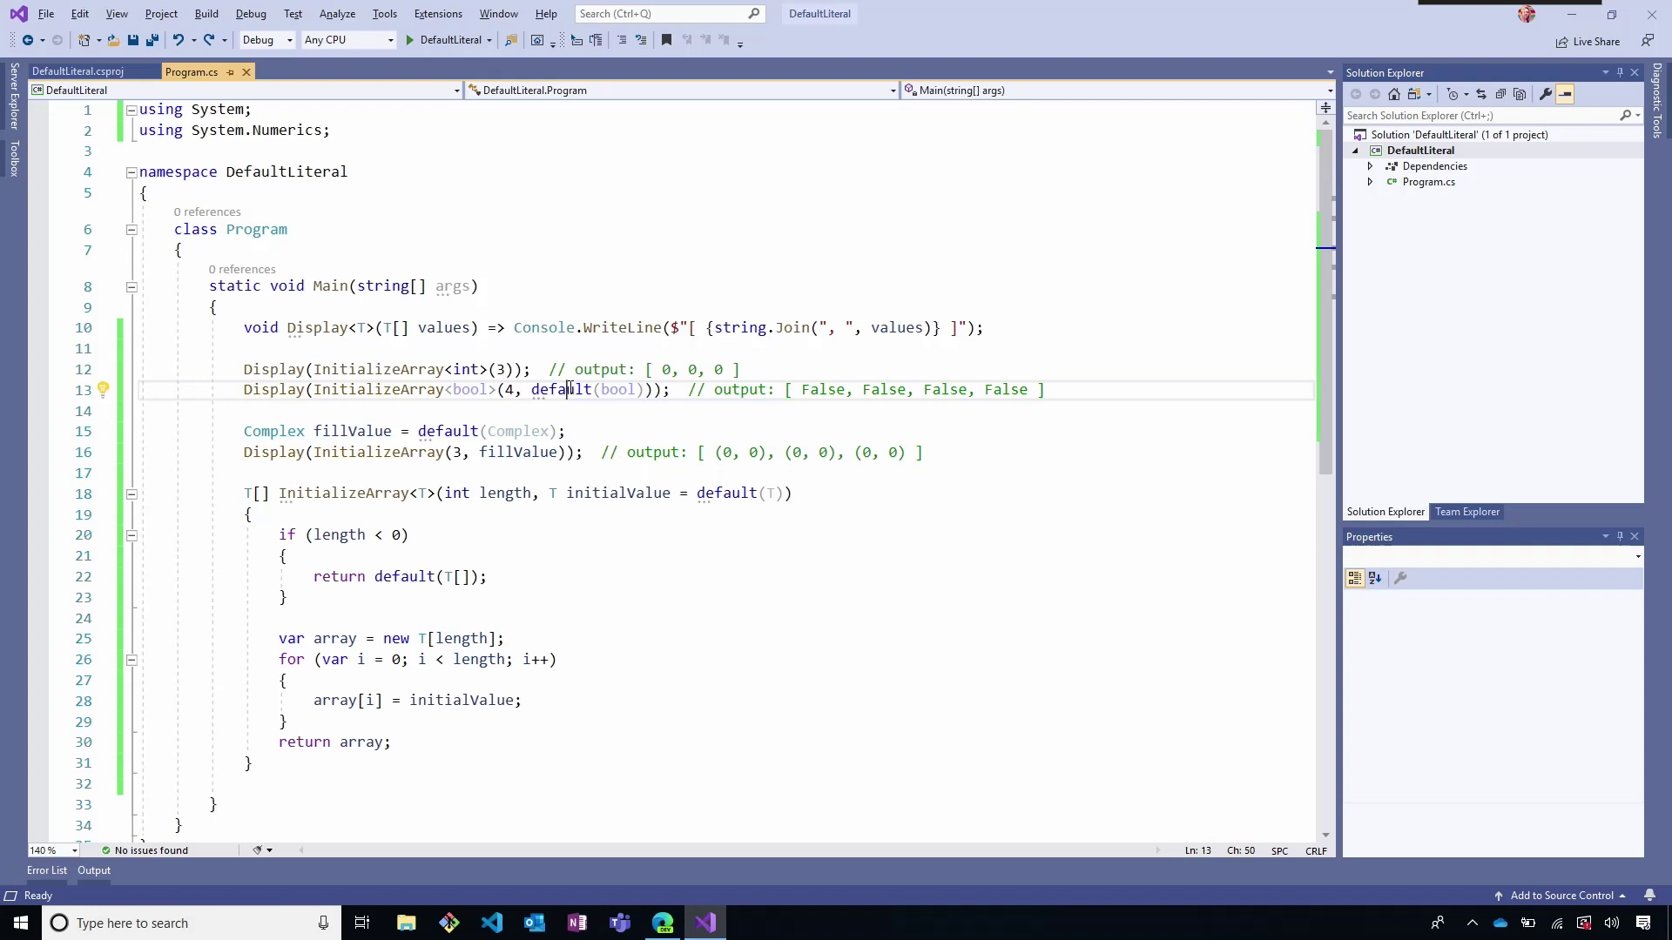
{"action": "left_click", "coordinate": [653, 492]}
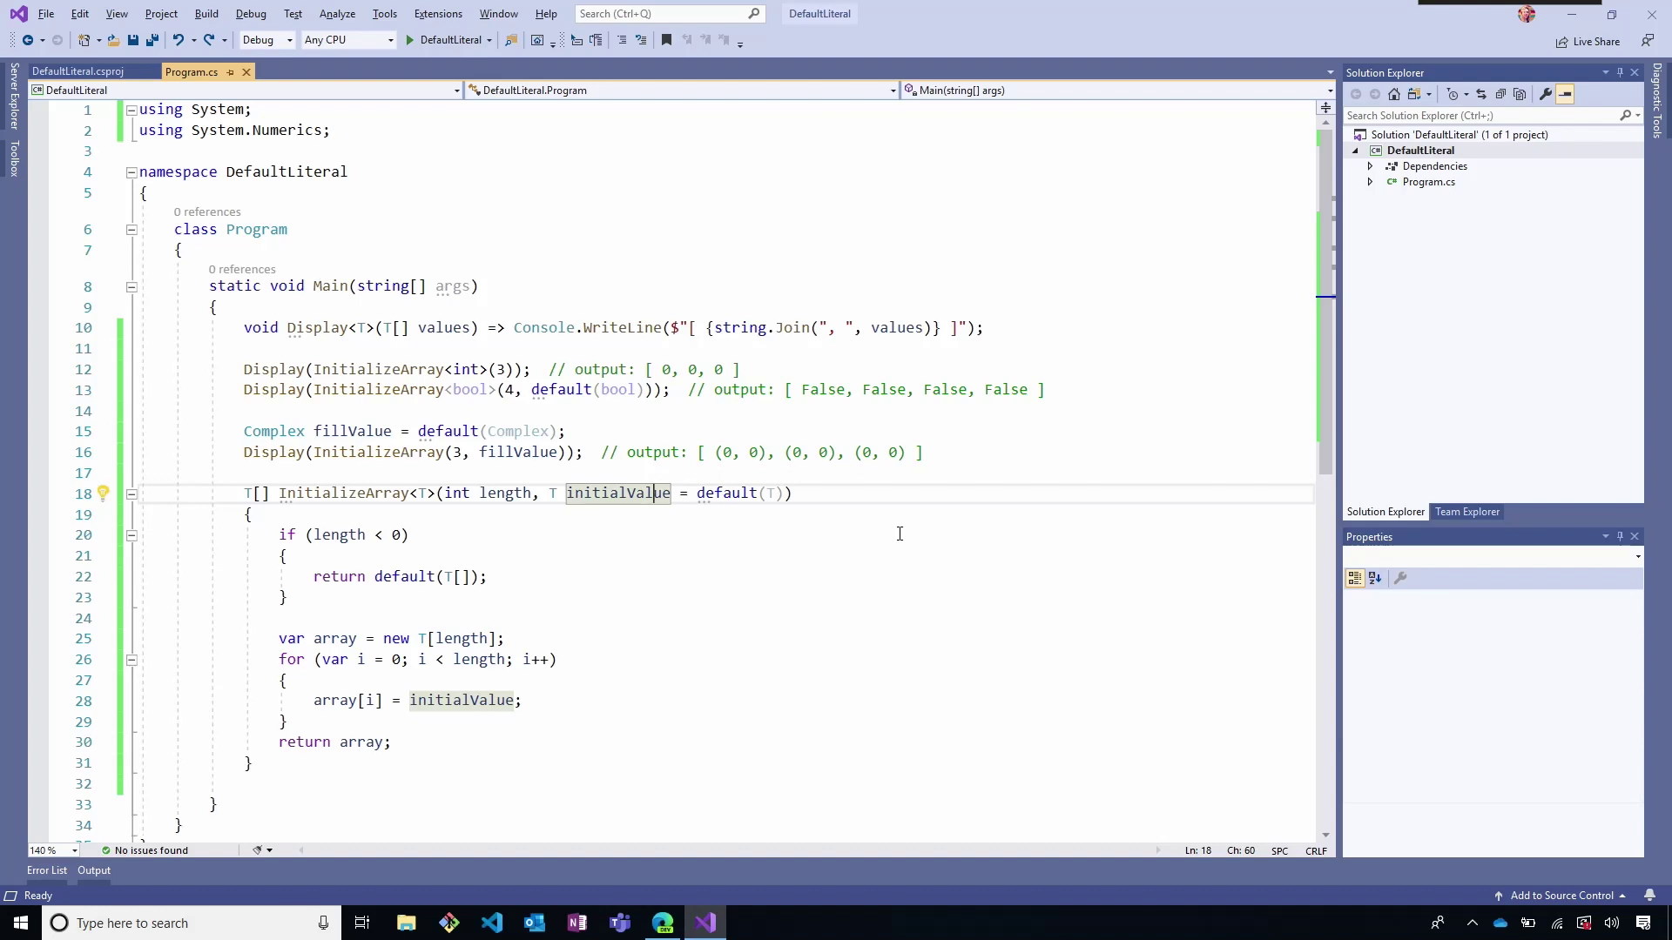
{"action": "mouse_move", "coordinate": [519, 431]}
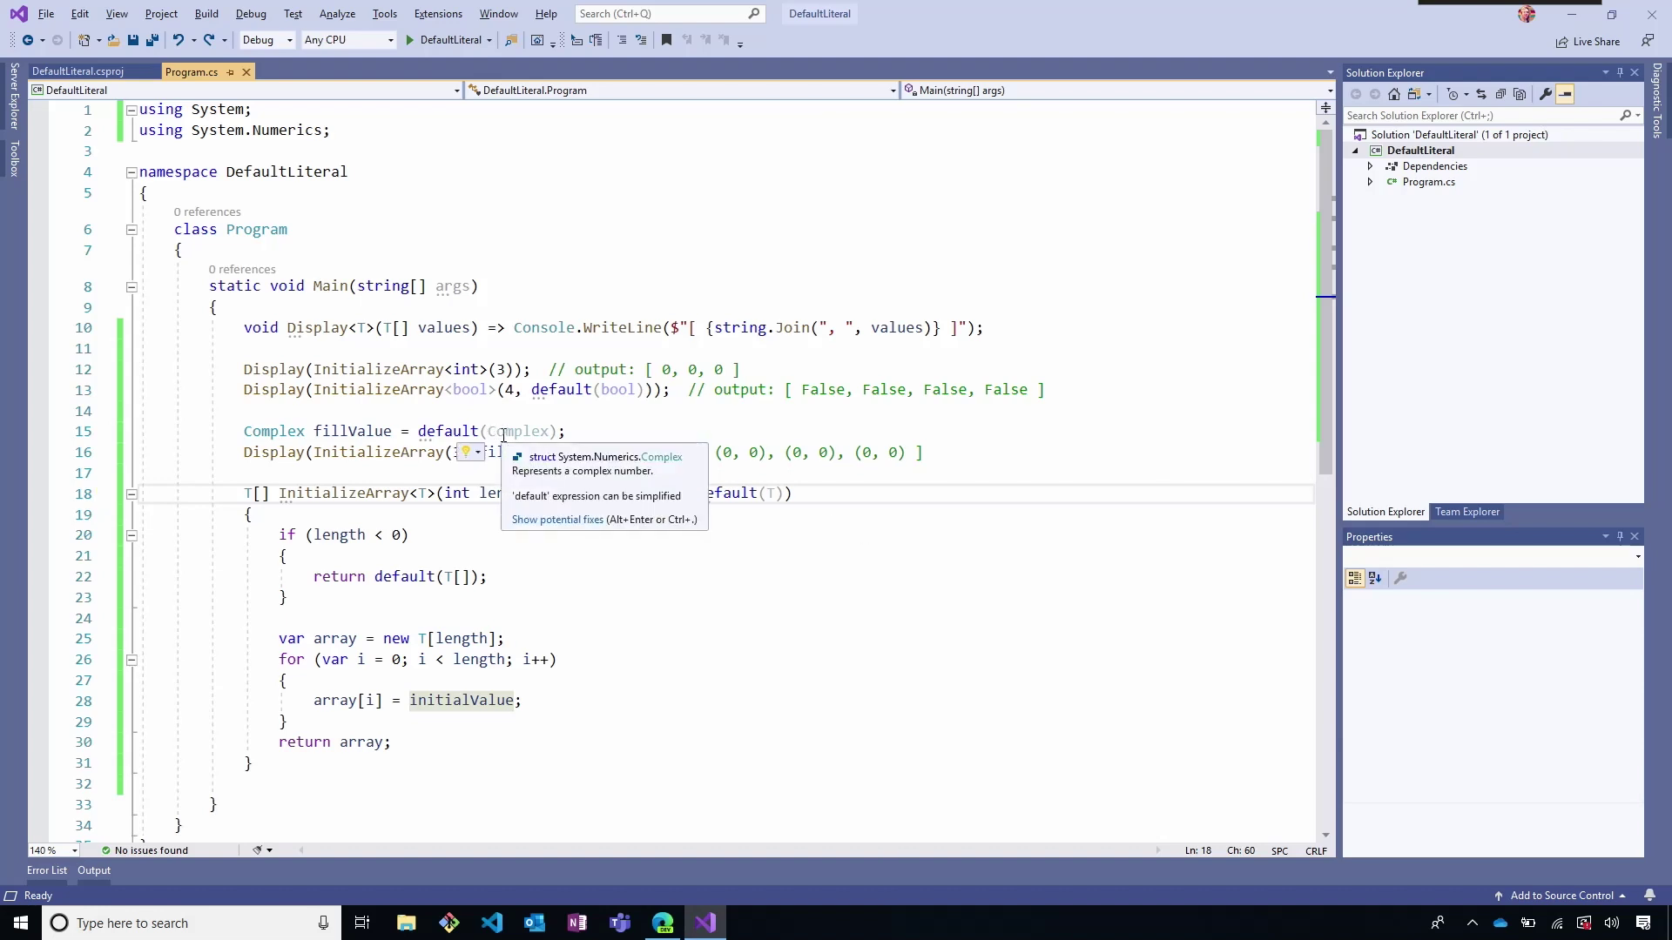
Step: Simplify default(Complex) on line 15 and default(bool) on line 13 to bare default
{"action": "left_click", "coordinate": [470, 453]}
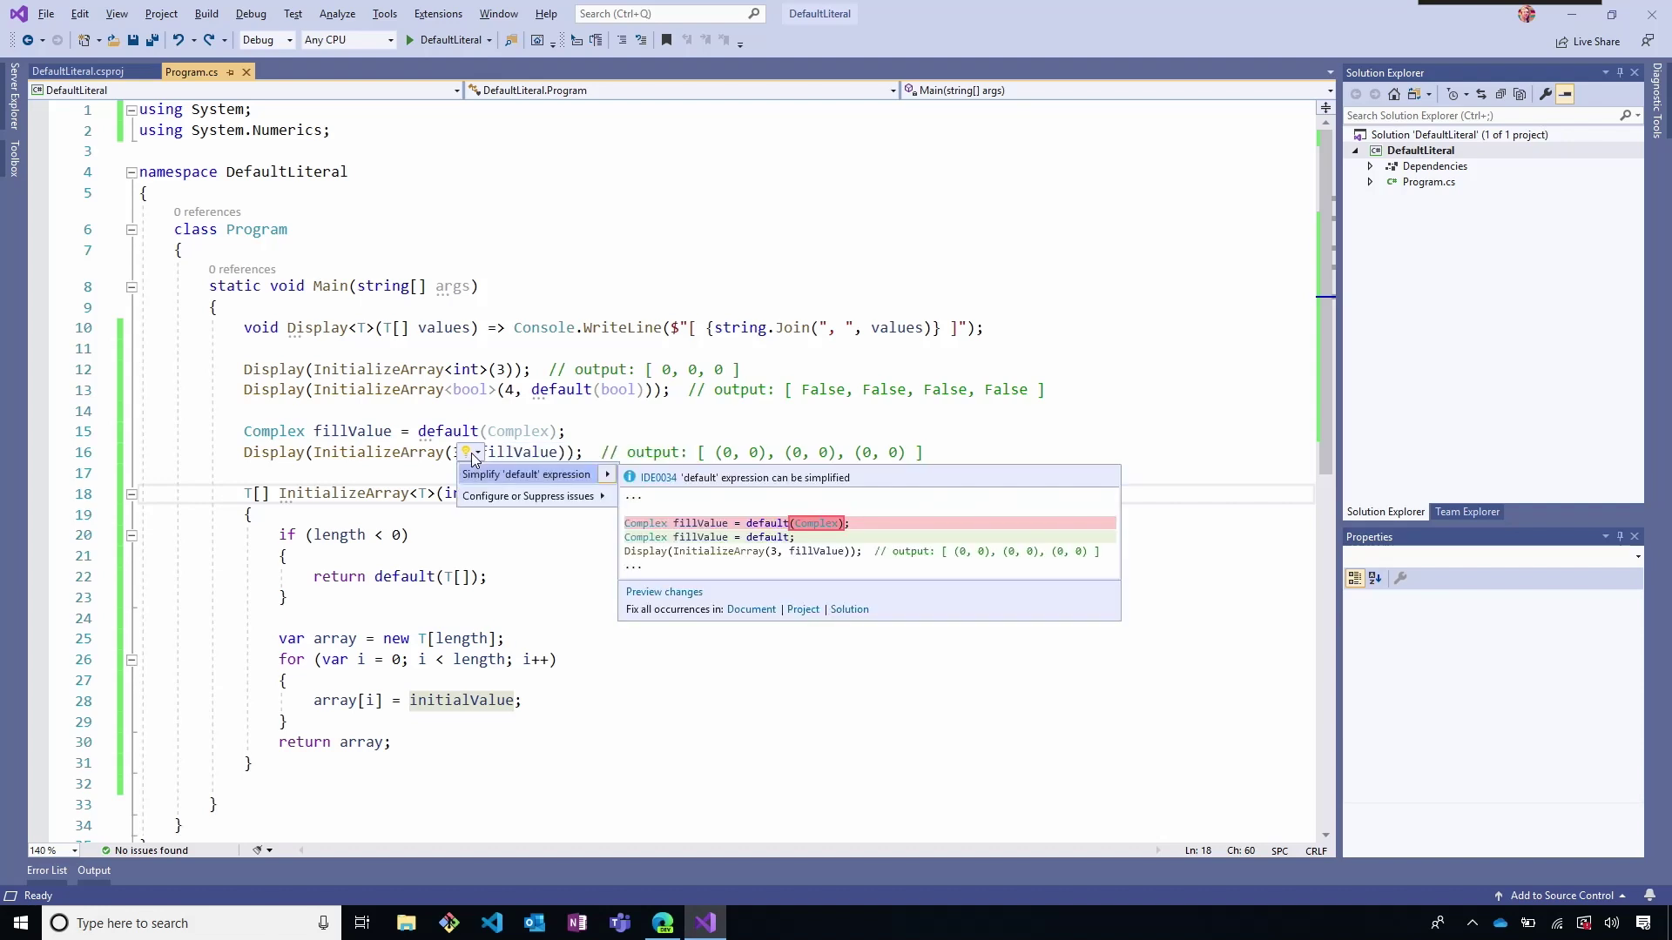
{"action": "left_click", "coordinate": [544, 477]}
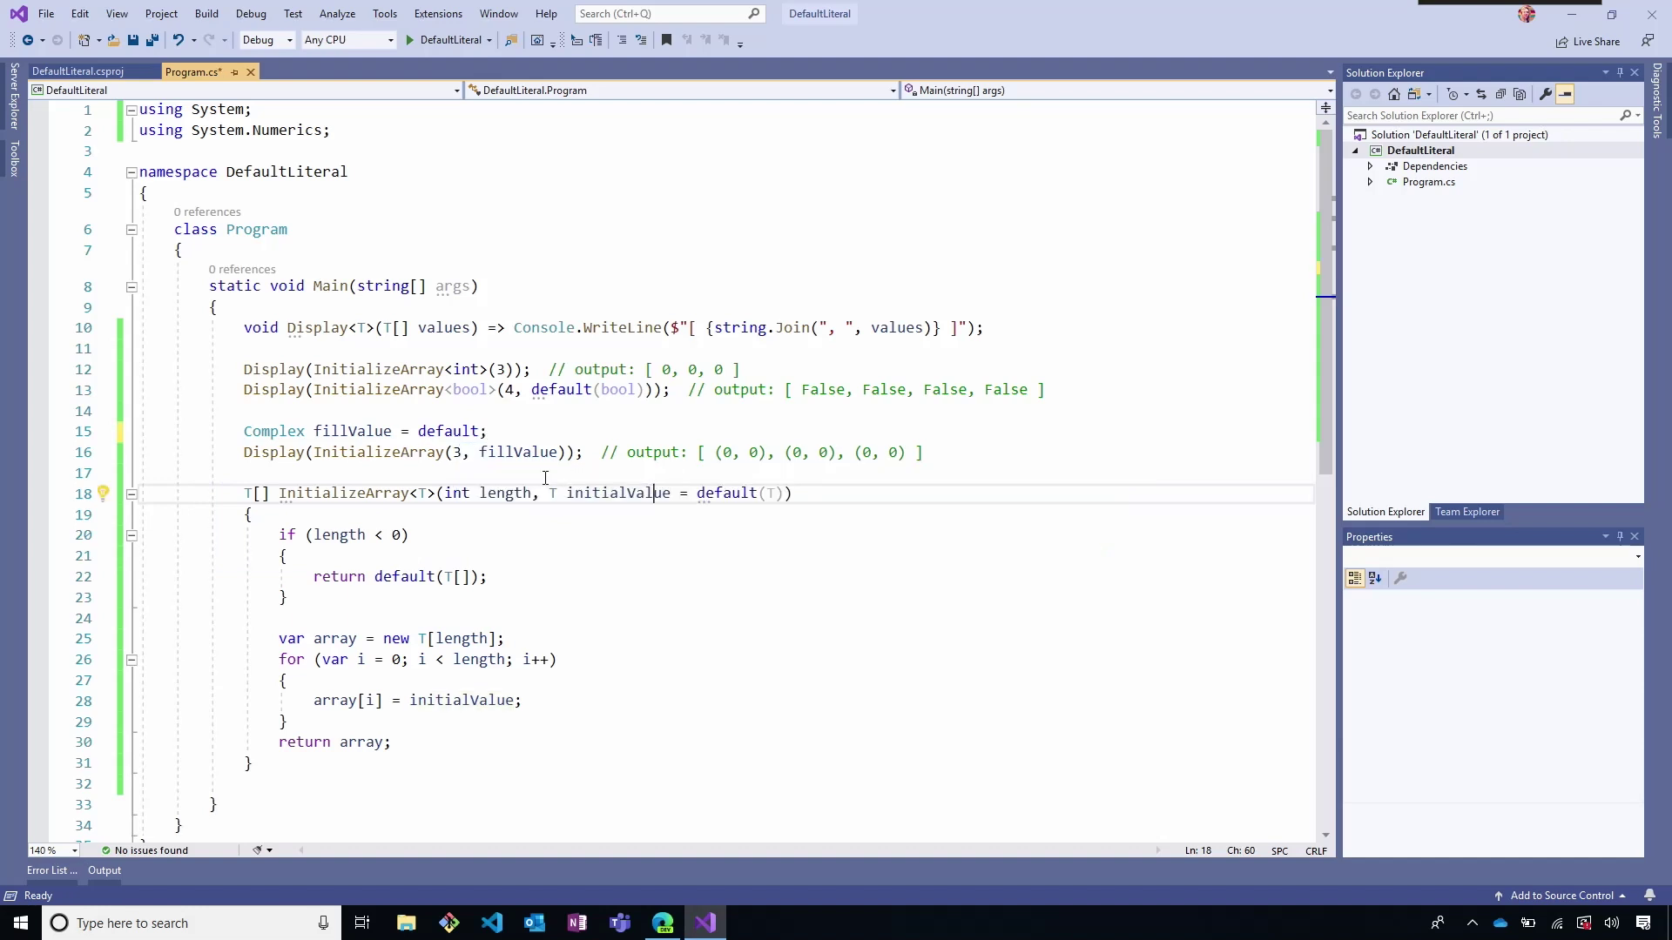
{"action": "left_click", "coordinate": [578, 391]}
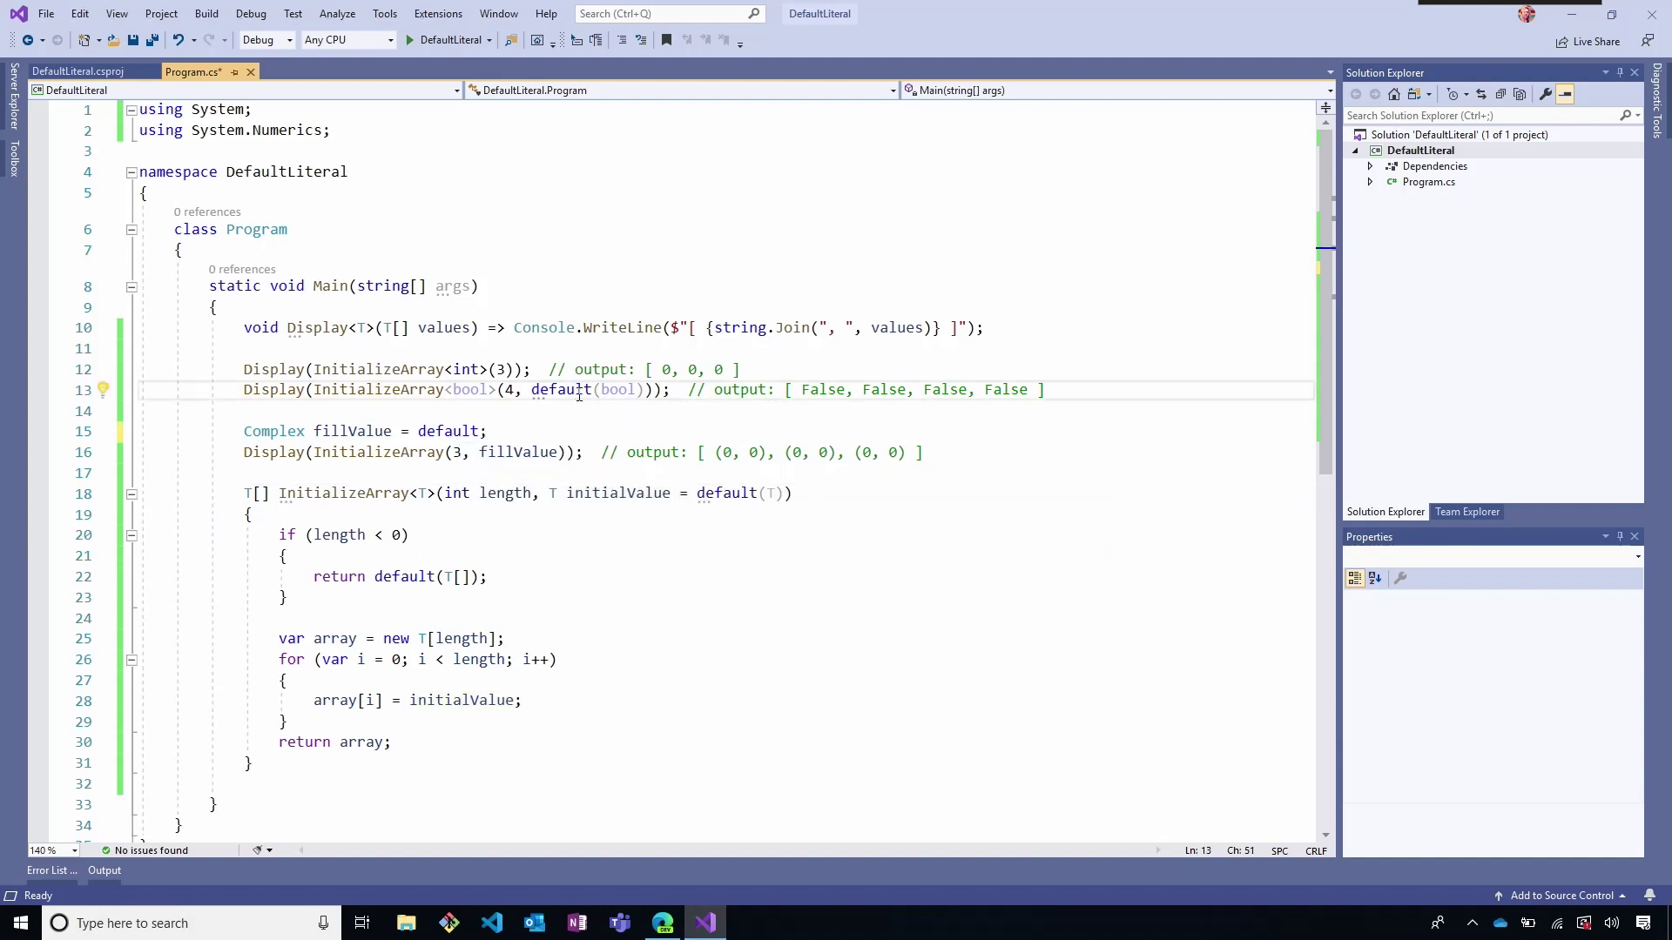
{"action": "left_click", "coordinate": [106, 390]}
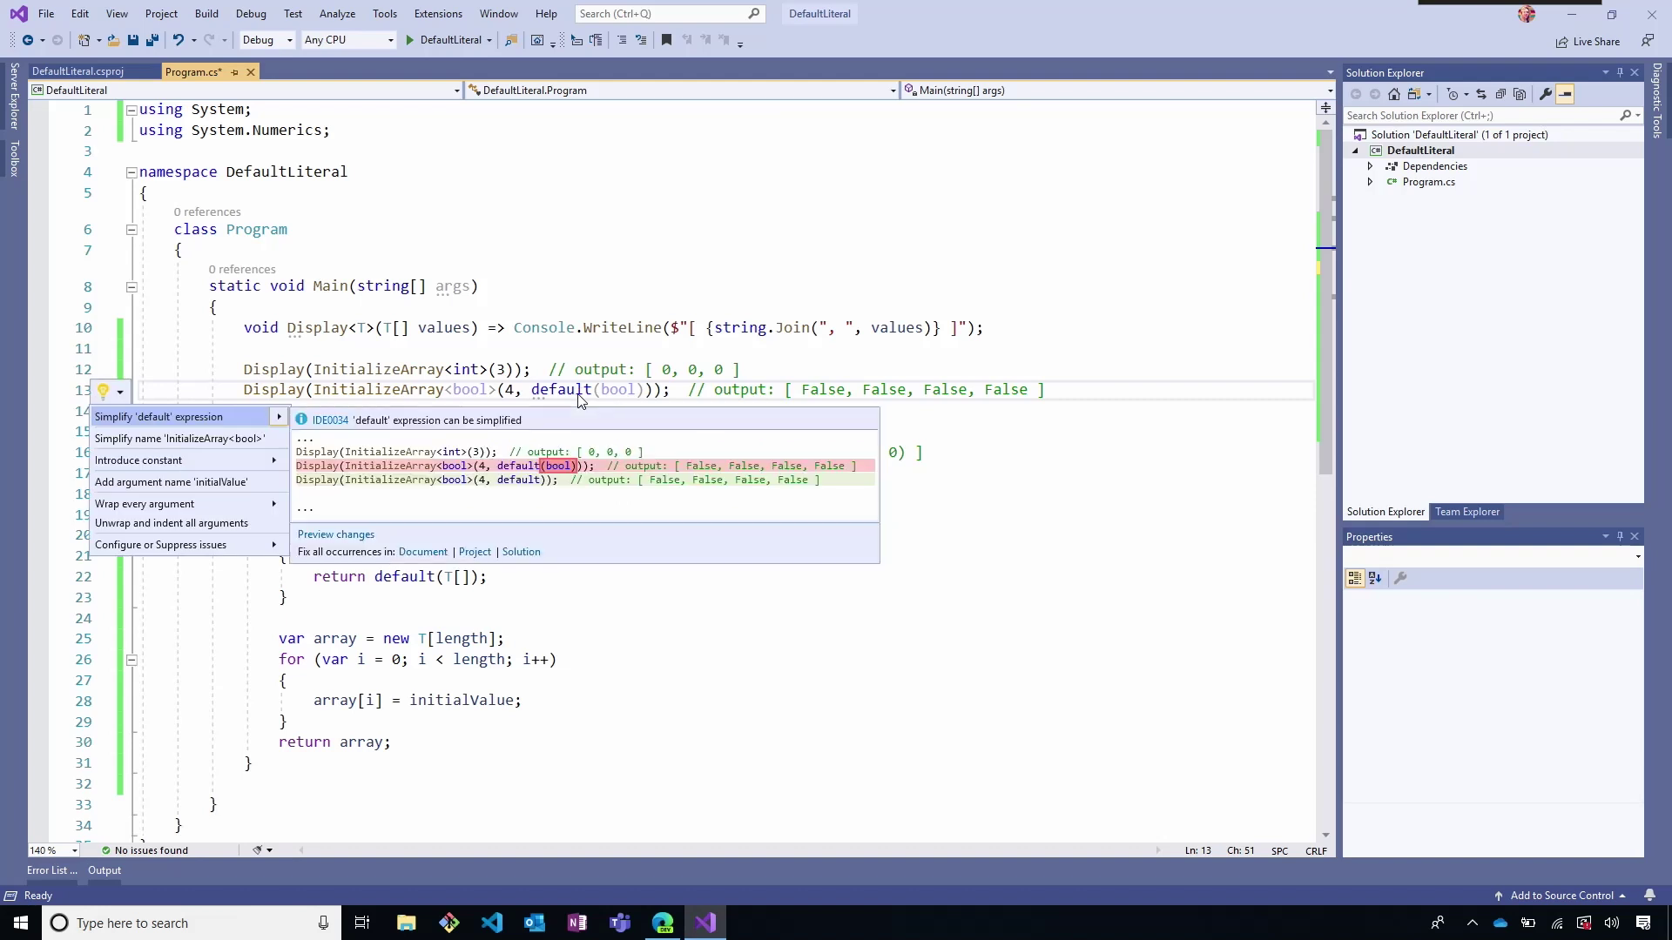
{"action": "left_click", "coordinate": [206, 430]}
Step: Simplify default(T) on line 18 and manually reduce default(T[]) on line 22 to default
{"action": "left_click", "coordinate": [731, 492]}
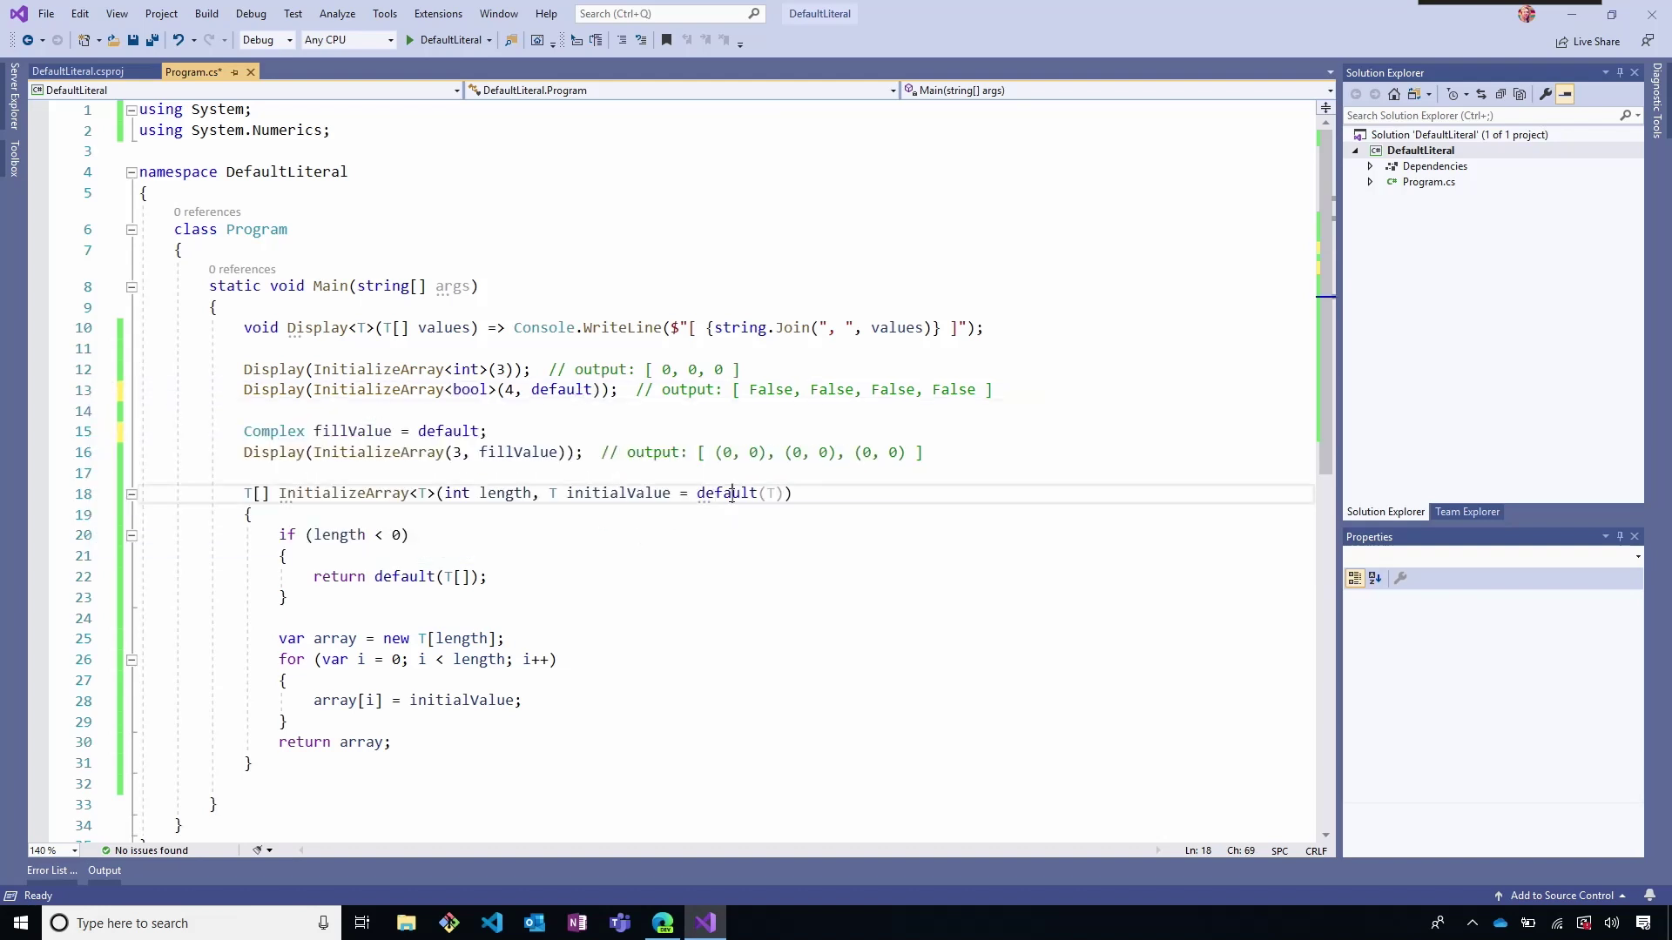
{"action": "key", "text": "ctrl+period"}
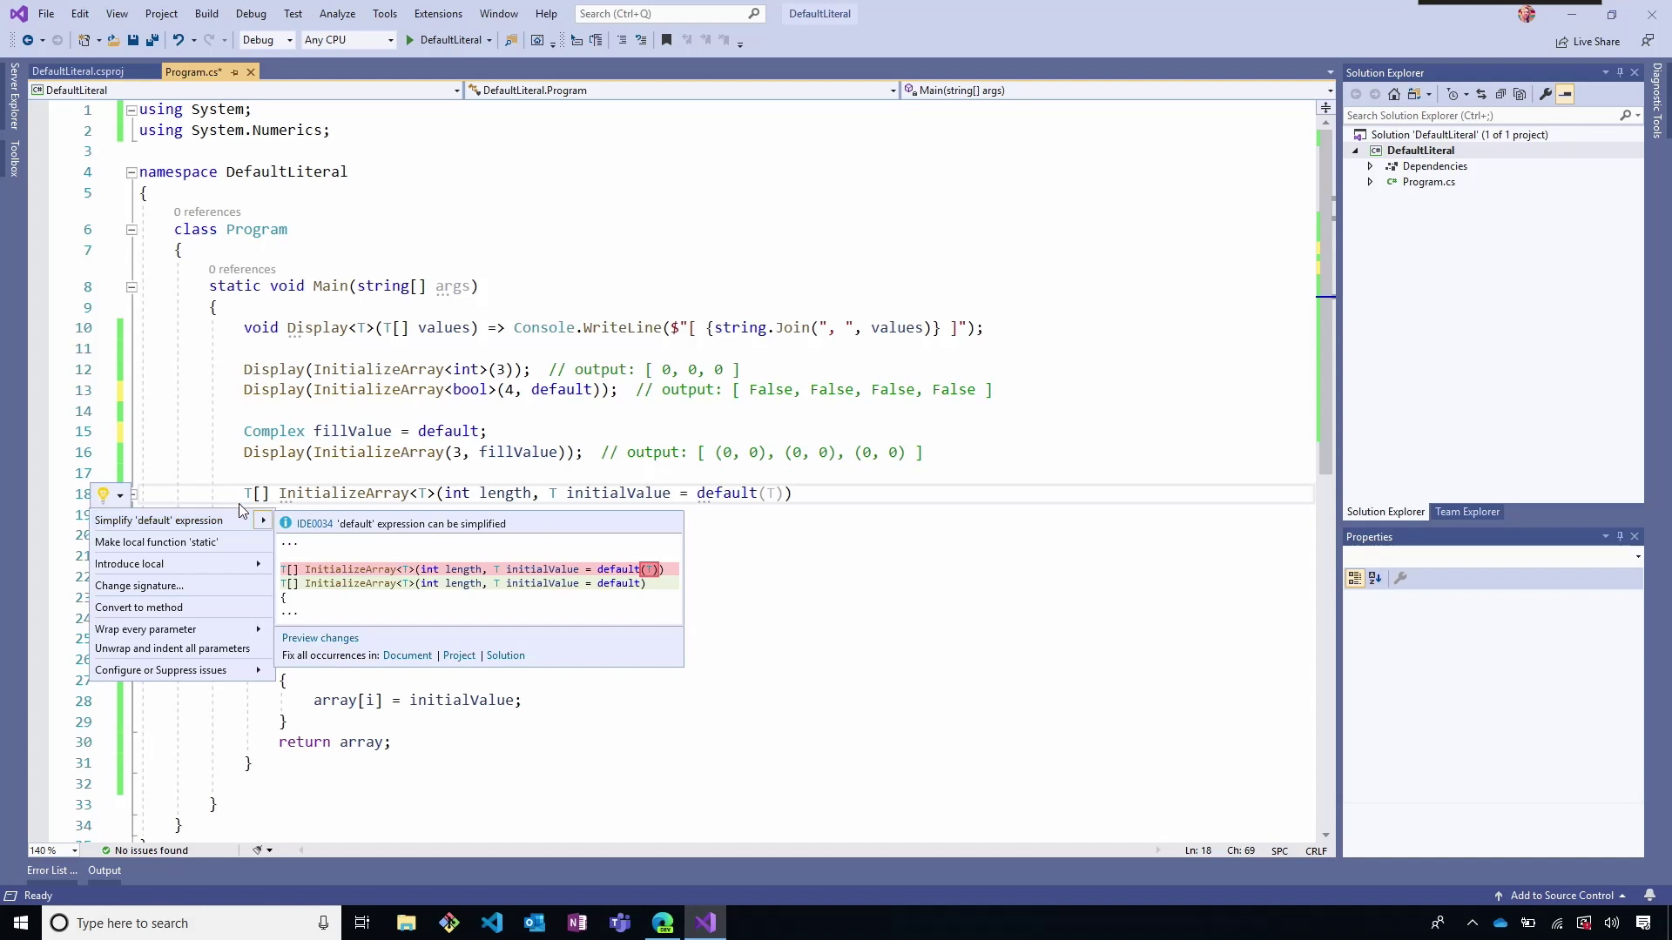
{"action": "left_click", "coordinate": [236, 523]}
{"action": "left_click", "coordinate": [396, 575]}
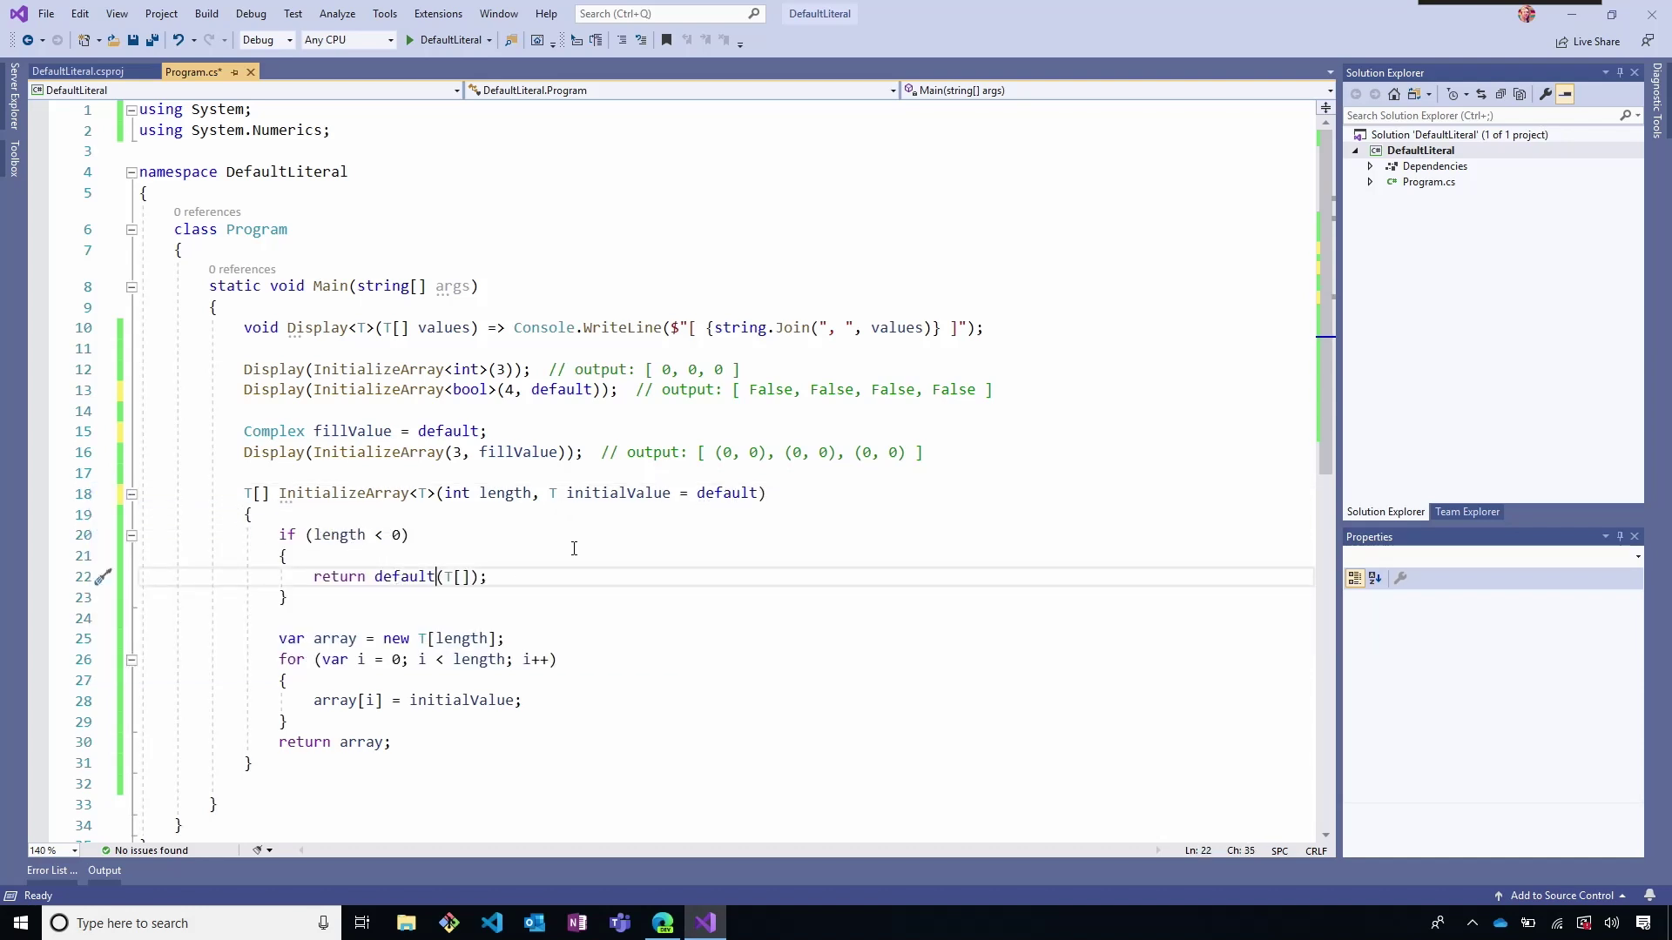
{"action": "key", "text": "Delete"}
{"action": "key", "text": "Delete"}
{"action": "key", "text": "Delete"}
{"action": "key", "text": "Delete"}
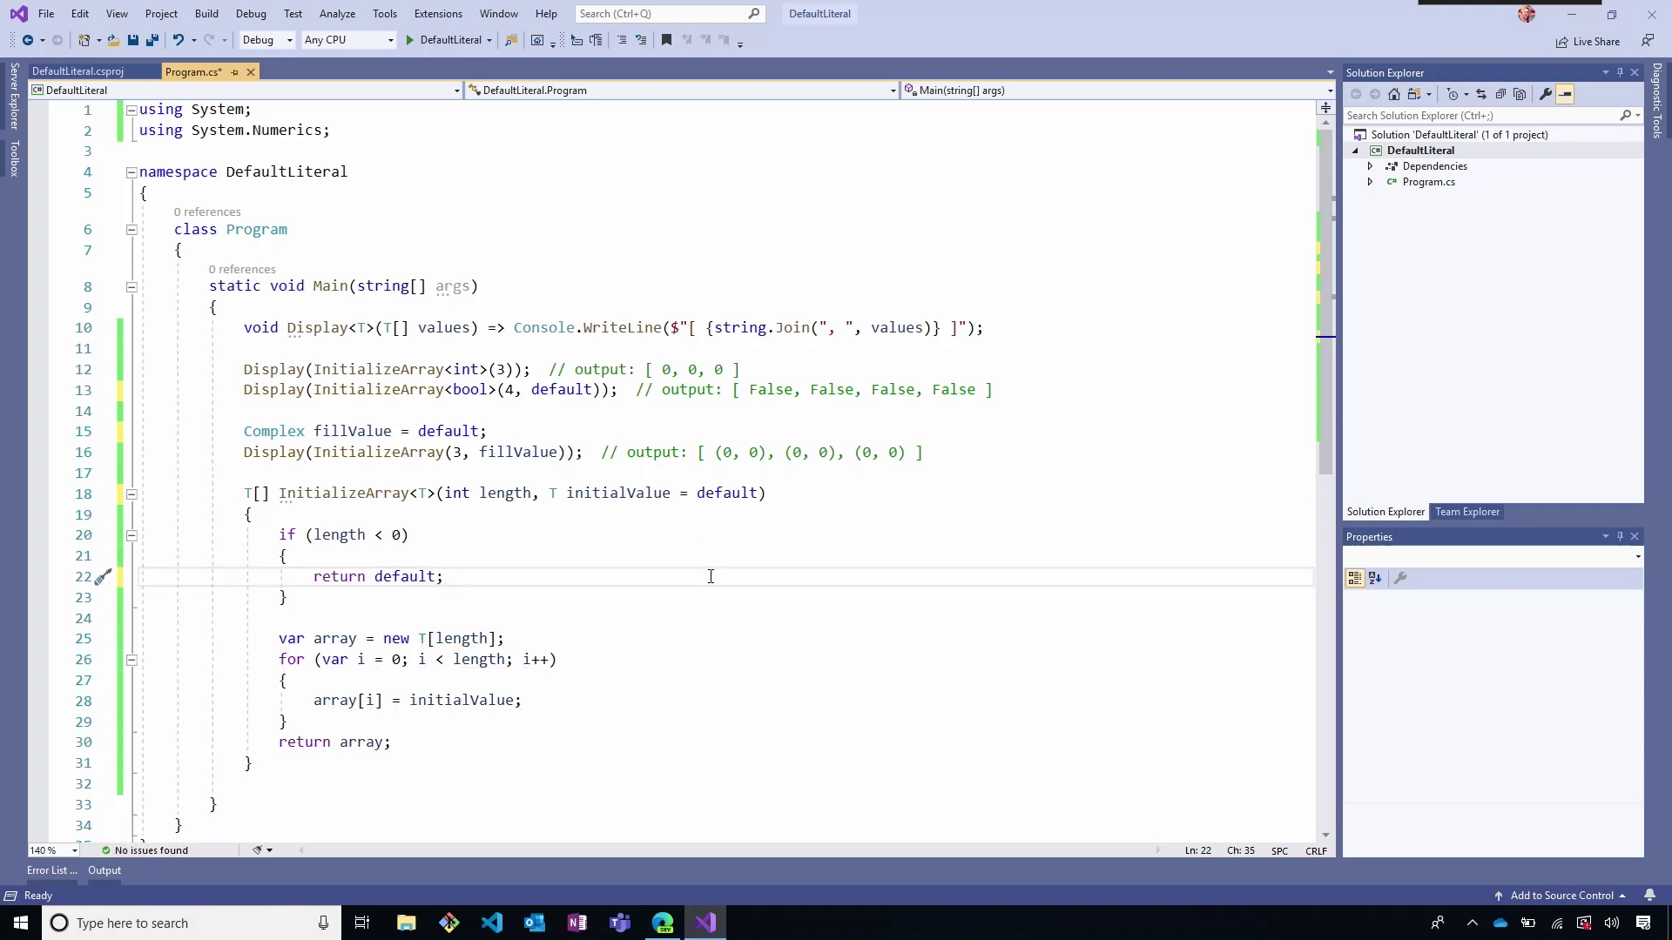